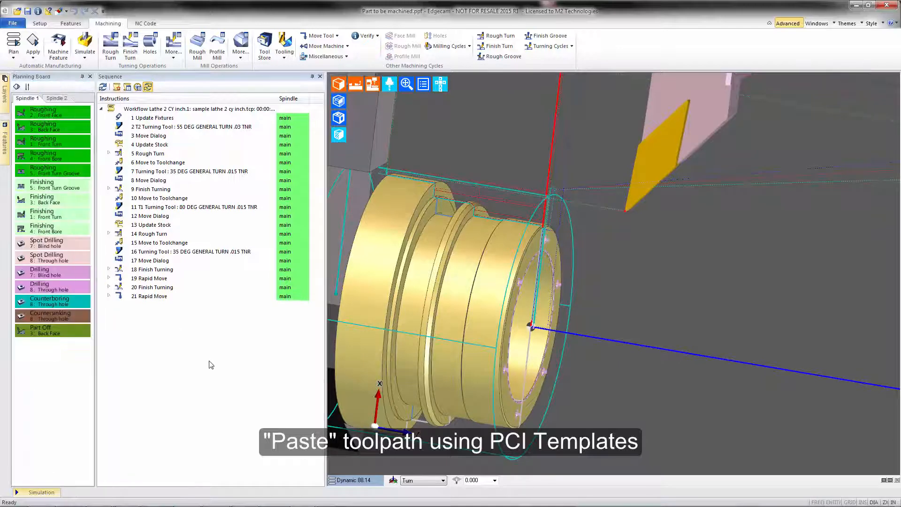
Choose the Thread Canned Cycle.js macro from the Desktop as the PCI file and run it
{"action": "left_click", "coordinate": [13, 23]}
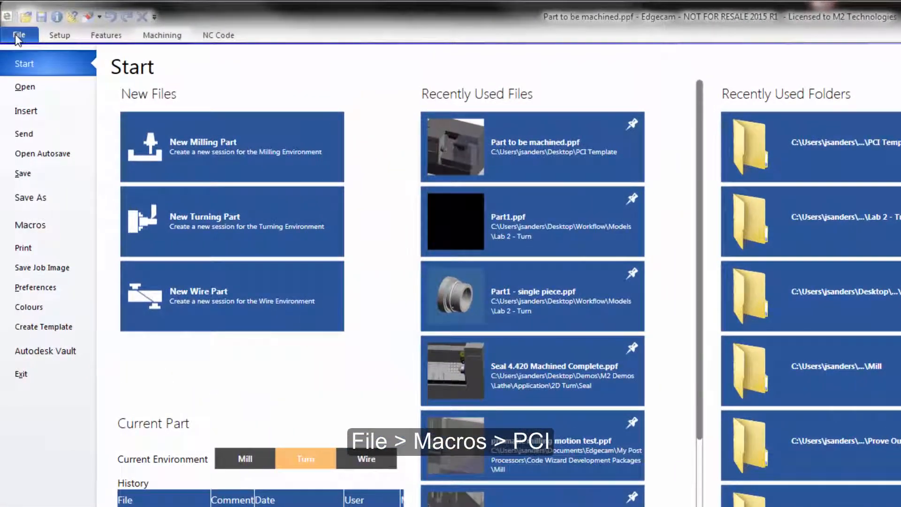
{"action": "left_click", "coordinate": [32, 229]}
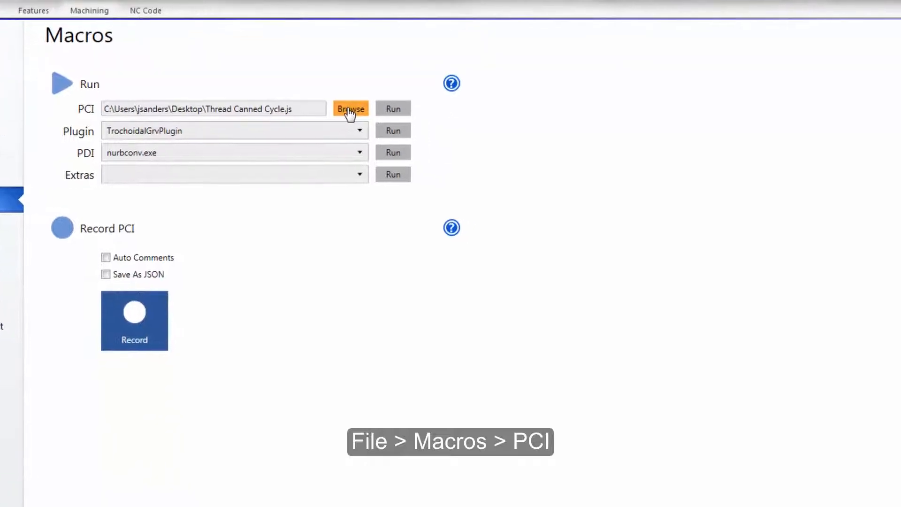
{"action": "left_click", "coordinate": [423, 136]}
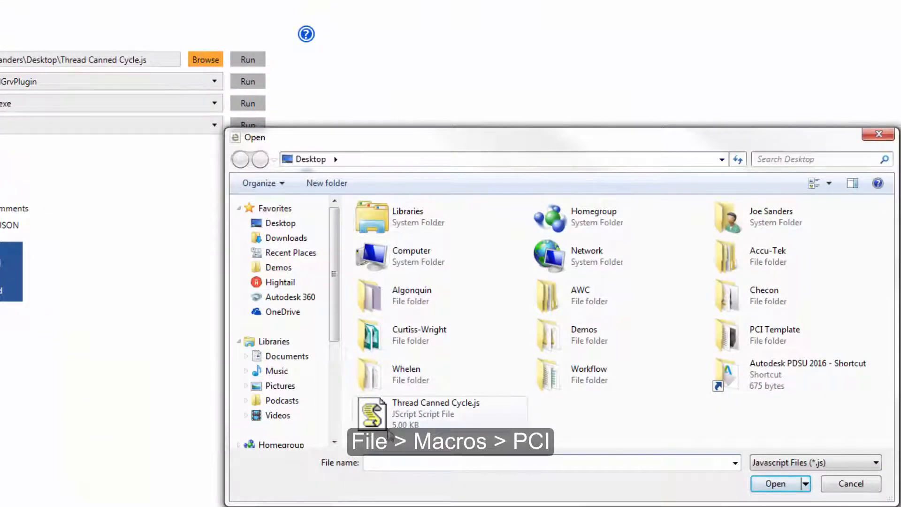
{"action": "left_click", "coordinate": [788, 462]}
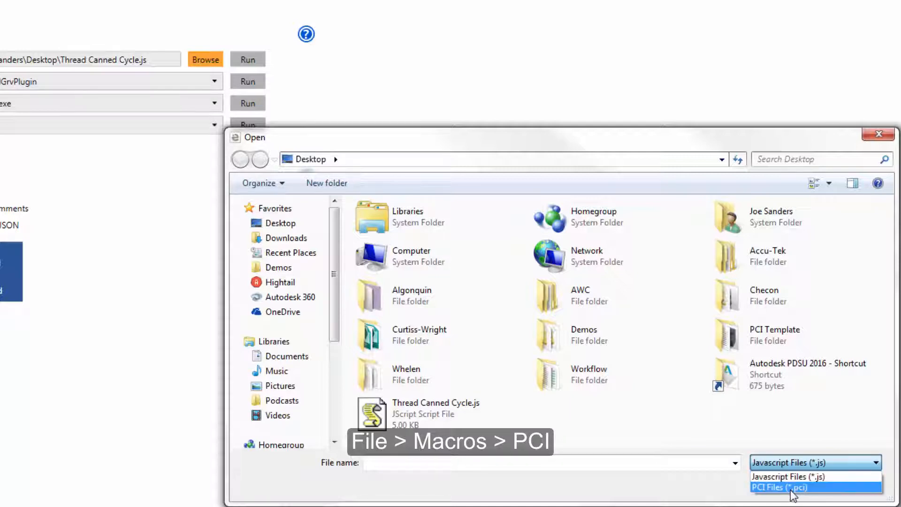
{"action": "left_click", "coordinate": [542, 496]}
{"action": "double_click", "coordinate": [384, 412]}
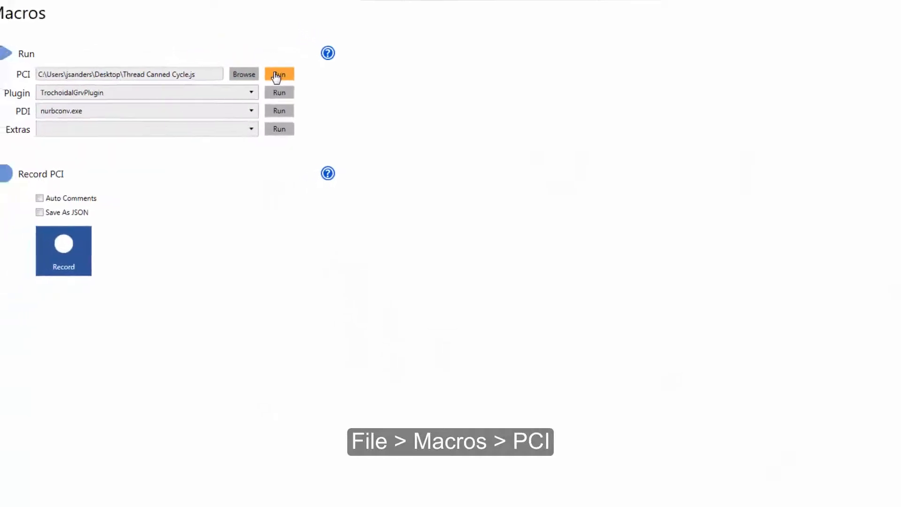
{"action": "left_click", "coordinate": [245, 60]}
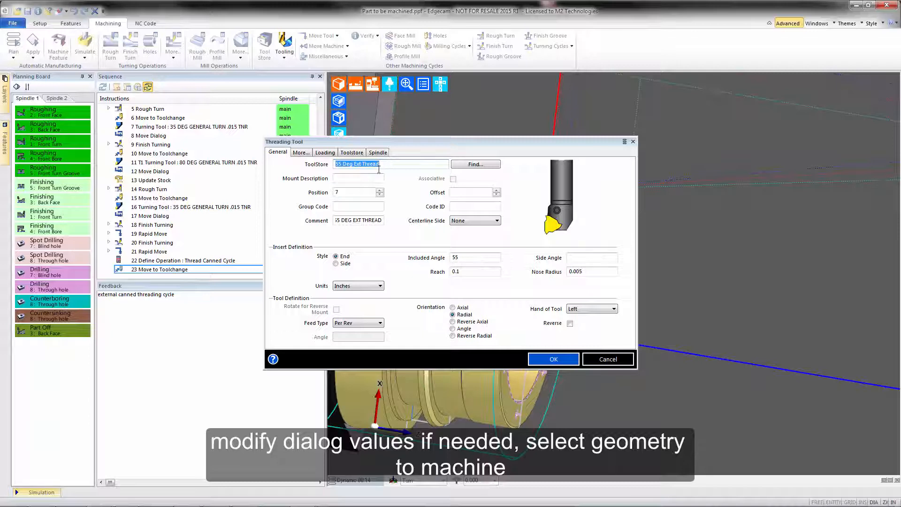
Set the 55 Deg Ext Thread tool's turret position to 9 and accept the threading tool
{"action": "double_click", "coordinate": [350, 193]}
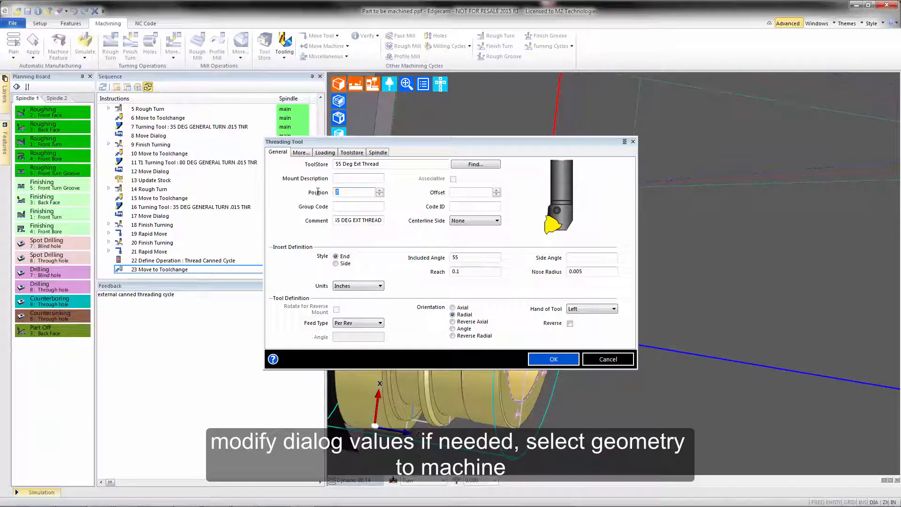
{"action": "type", "text": "9"}
{"action": "left_click", "coordinate": [556, 360]}
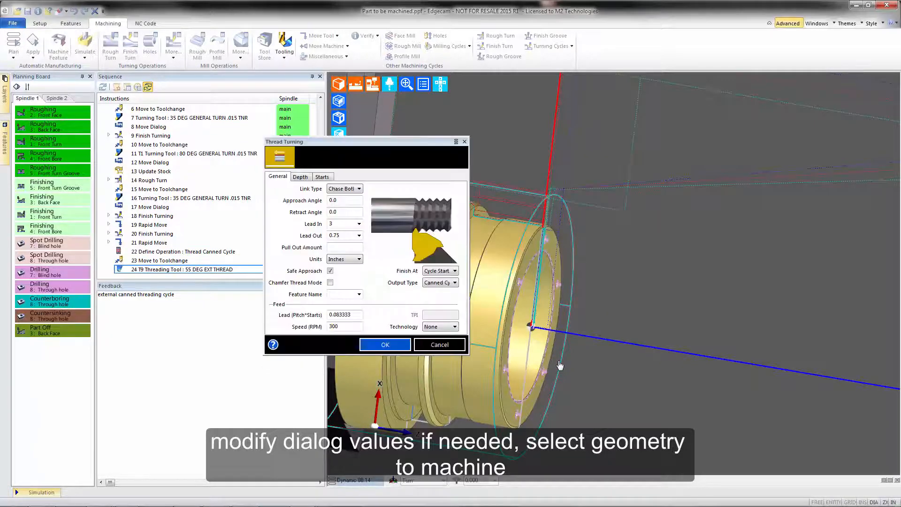
Review the Thread Turning depth settings and set the cycle's speed to 275 RPM
{"action": "left_click", "coordinate": [539, 351]}
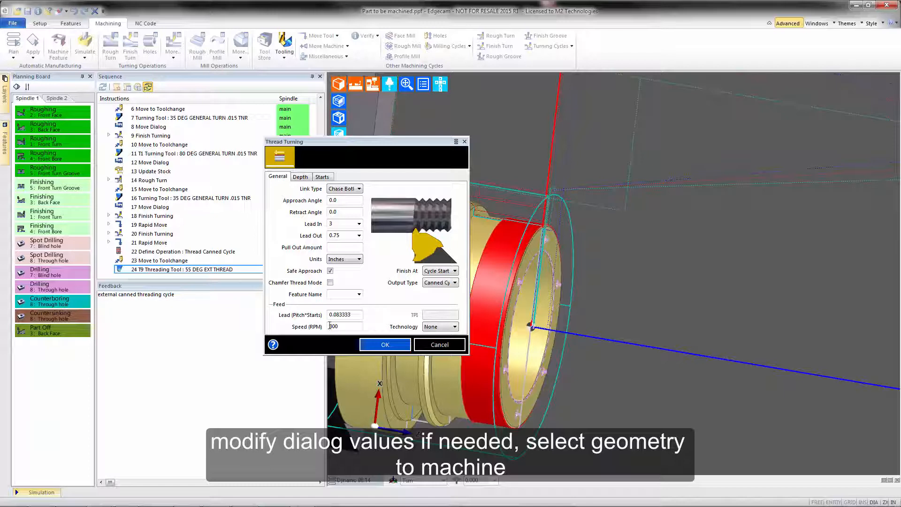
{"action": "left_click", "coordinate": [301, 177]}
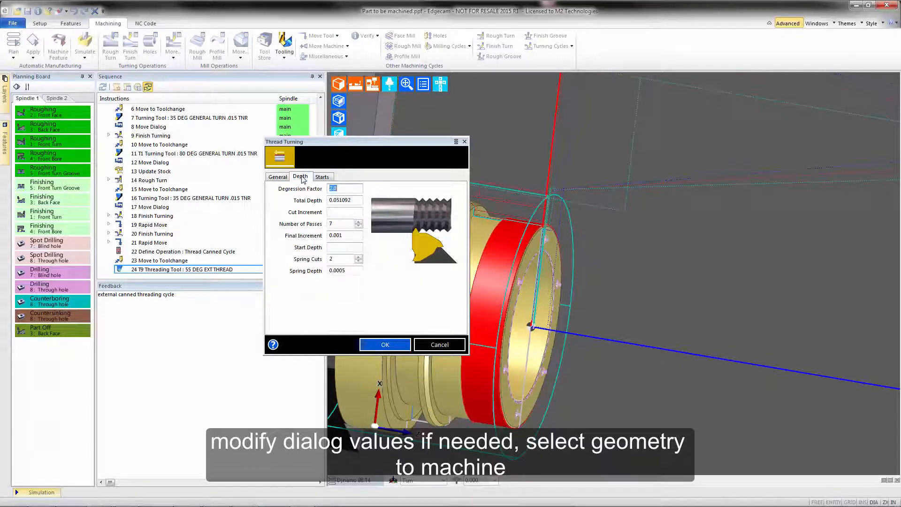
{"action": "left_click", "coordinate": [278, 177]}
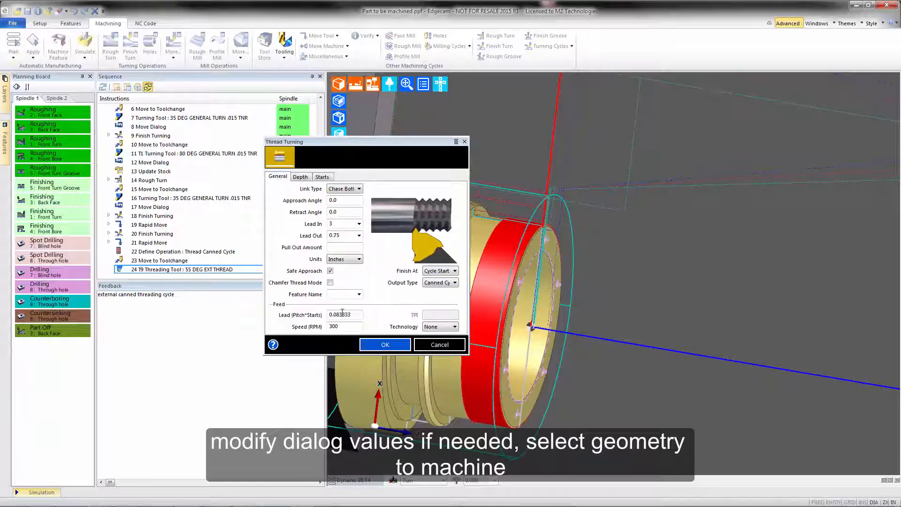
{"action": "left_click_drag", "start_coordinate": [338, 327], "coordinate": [317, 326]}
{"action": "type", "text": "275"}
Select the Thread turn profile at the part's front end as the drive line and complete the Thread Turning cycle
{"action": "left_click", "coordinate": [288, 160]}
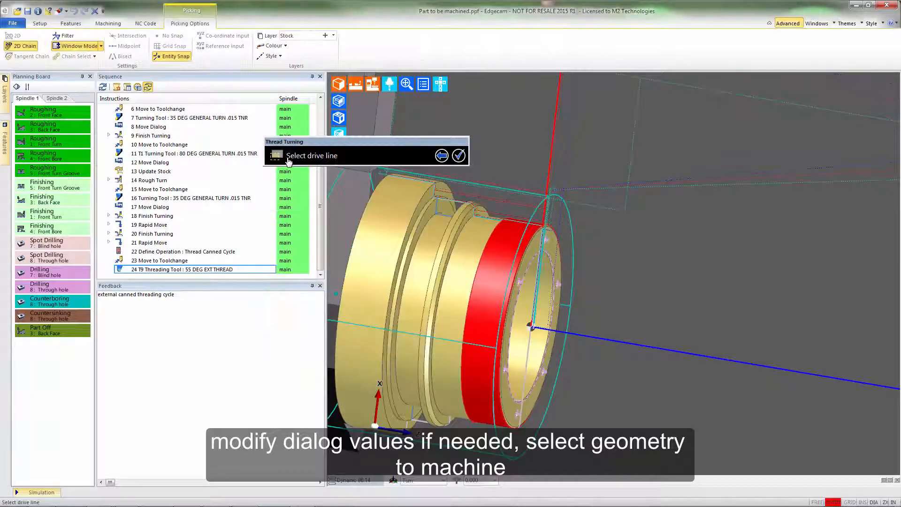
{"action": "left_click", "coordinate": [536, 225]}
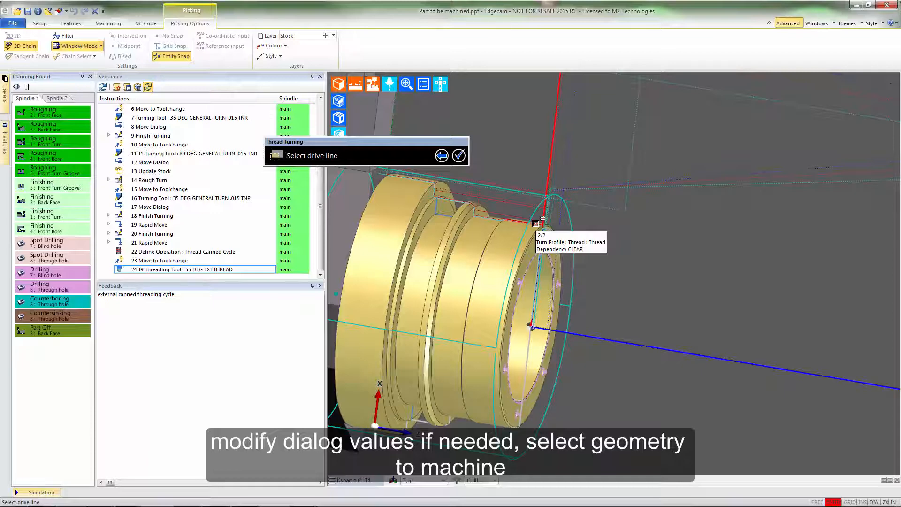
{"action": "right_click", "coordinate": [541, 219]}
{"action": "left_click", "coordinate": [393, 347]}
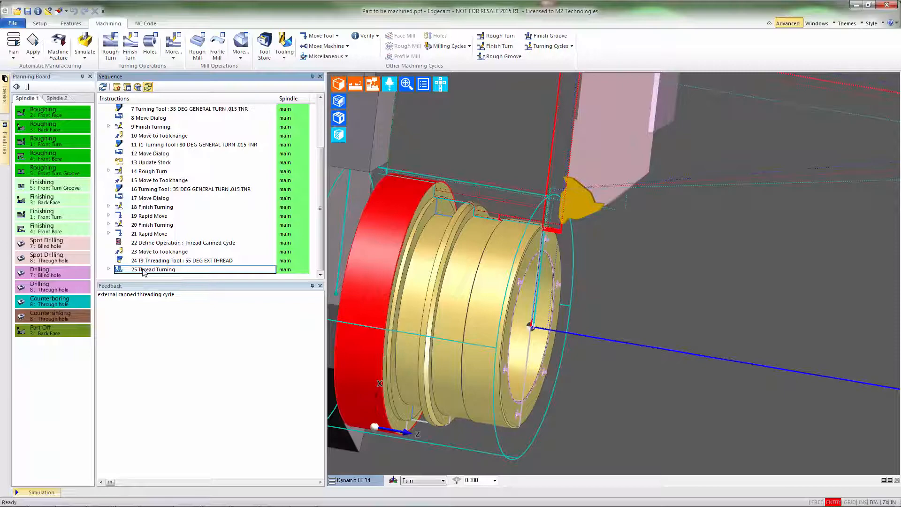
Switch to the Proven Toolpath.ppf session and select instructions 14 to 16, from Move to Toolchange through Thread Turning
{"action": "key", "text": "super+Tab"}
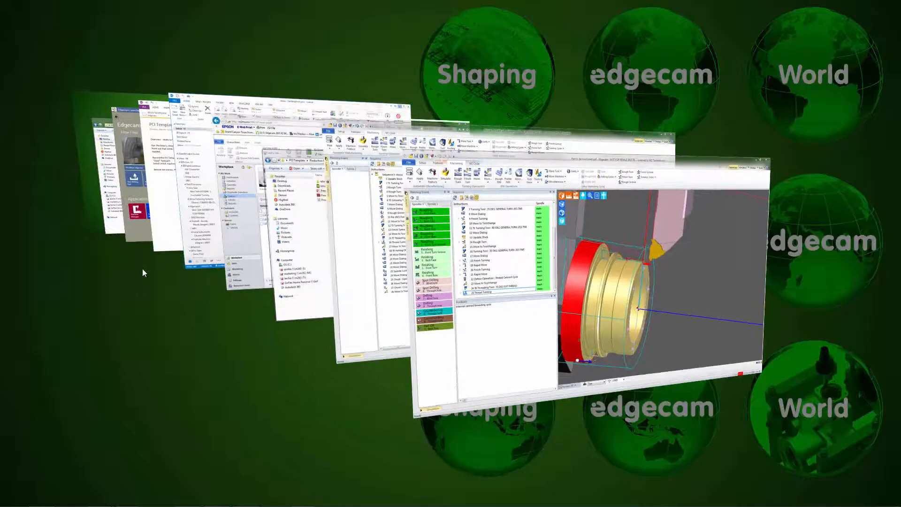
{"action": "key", "text": "super+Tab"}
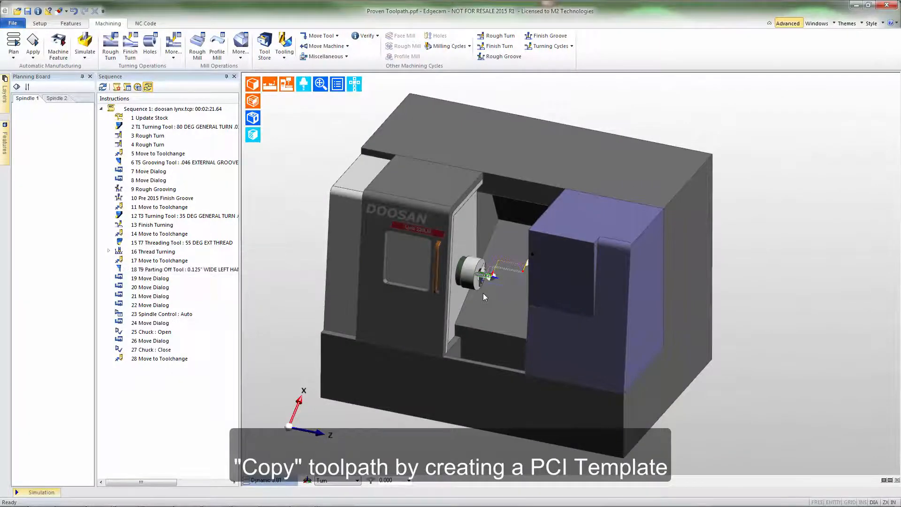
{"action": "scroll", "coordinate": [482, 293], "scroll_direction": "up", "scroll_amount": 5}
{"action": "scroll", "coordinate": [506, 325], "scroll_direction": "up", "scroll_amount": 3}
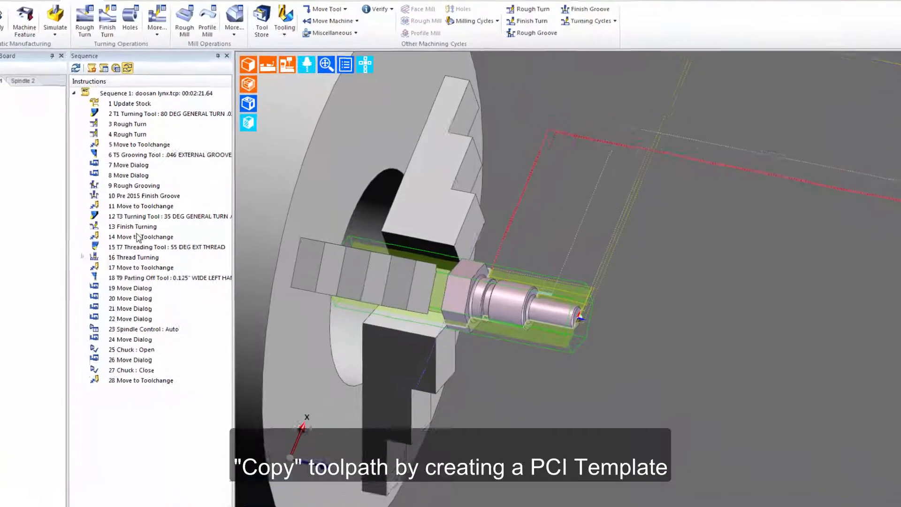
{"action": "left_click", "coordinate": [85, 272]}
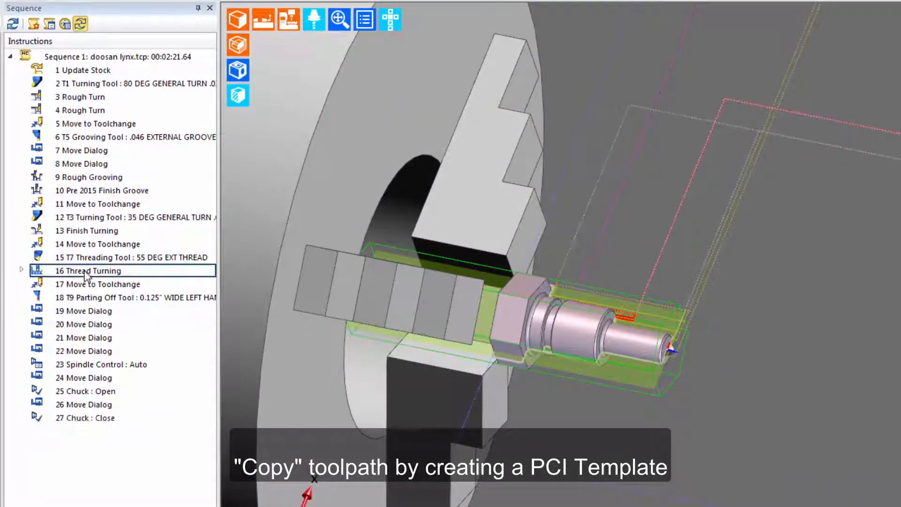
{"action": "left_click", "coordinate": [90, 243], "text": "shift"}
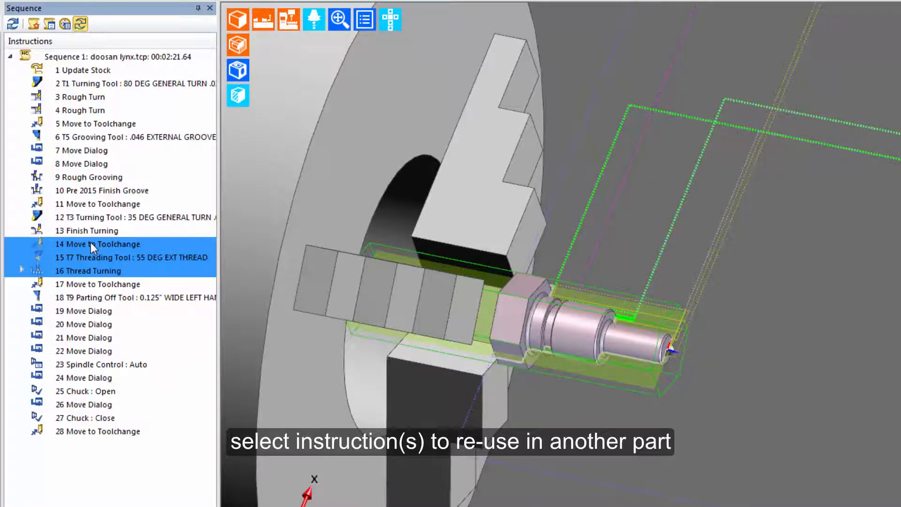
Start a PCI template from the selected instructions, with its file on the Desktop named "ex 1" as a JavaScript PCI file
{"action": "right_click", "coordinate": [91, 242]}
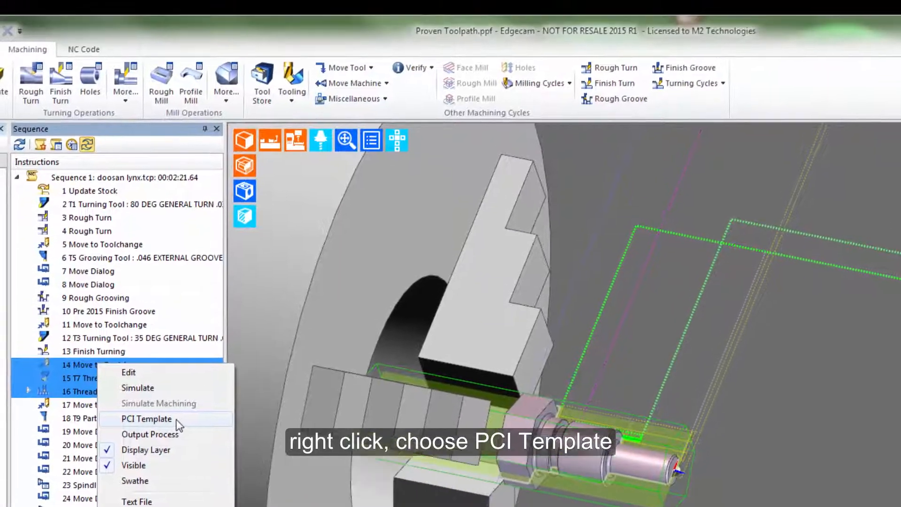
{"action": "left_click", "coordinate": [141, 299]}
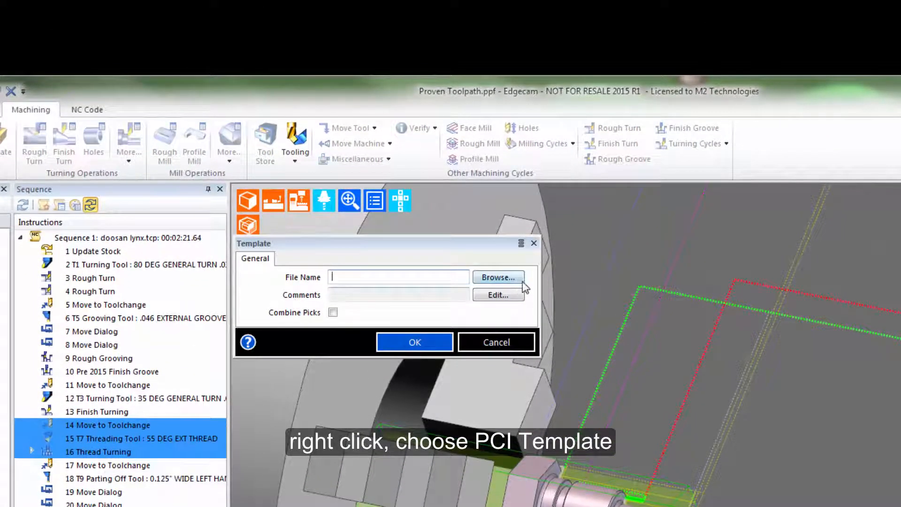
{"action": "left_click", "coordinate": [498, 277]}
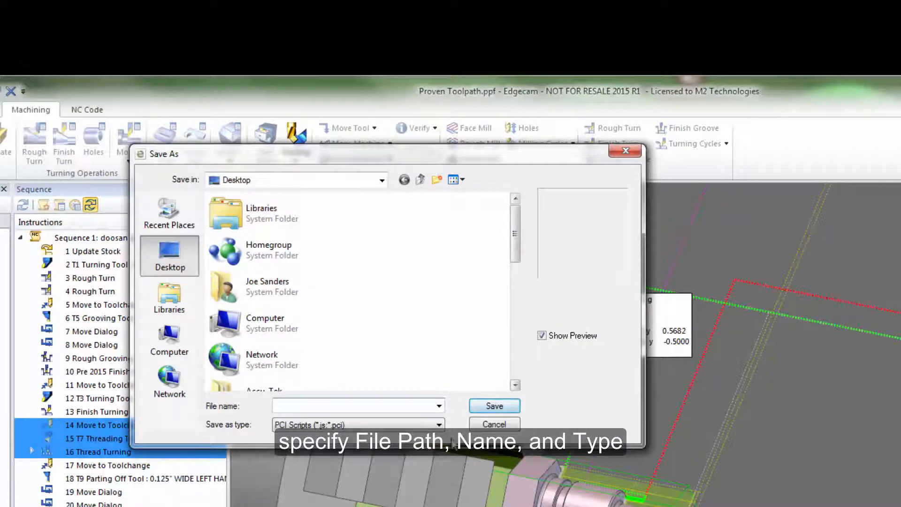
{"action": "left_click", "coordinate": [302, 426]}
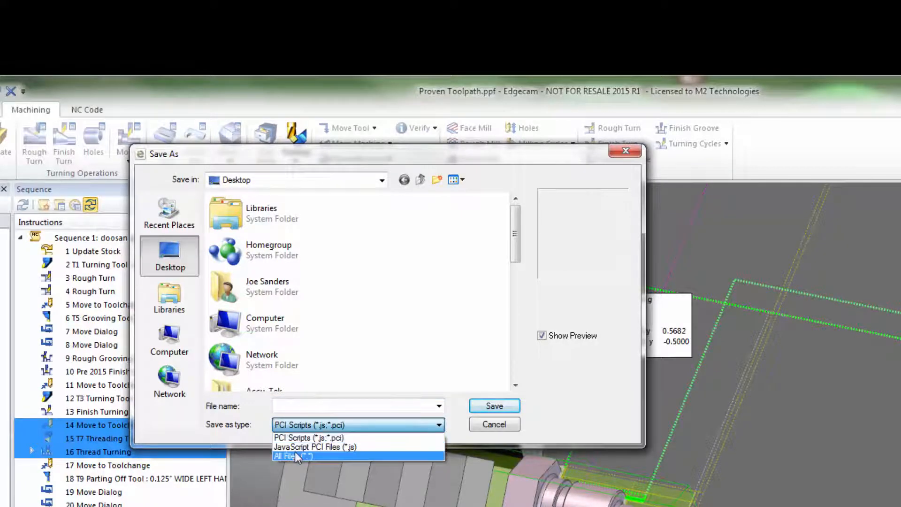
{"action": "left_click", "coordinate": [328, 447]}
{"action": "left_click", "coordinate": [309, 406]}
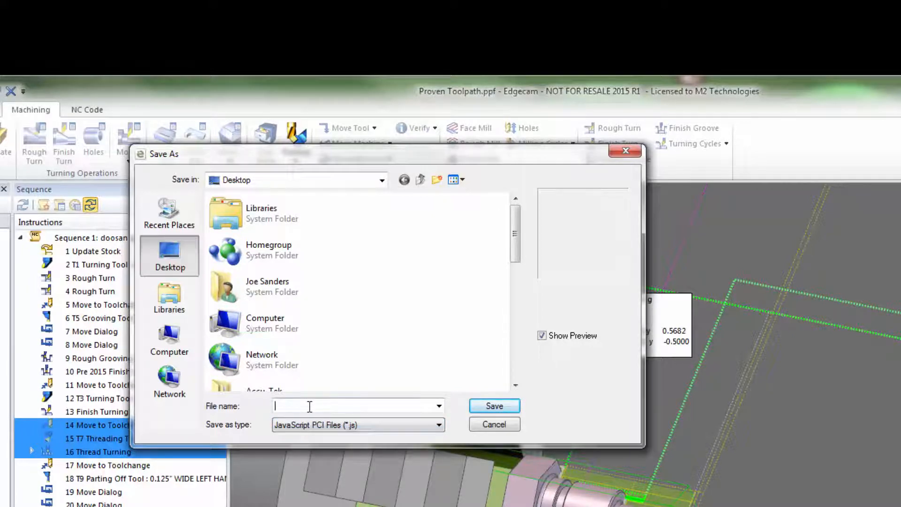
{"action": "type", "text": "ex 1"}
{"action": "left_click", "coordinate": [496, 407]}
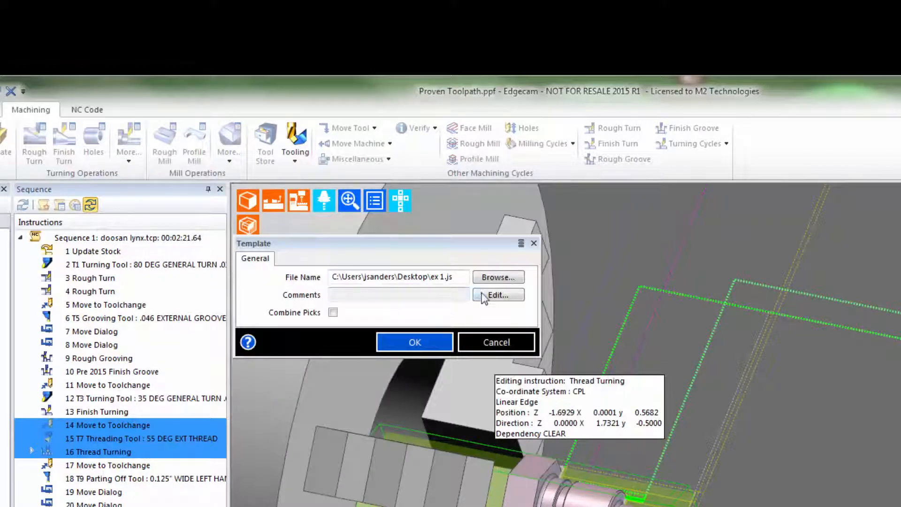
Add the comment "external canned threading cycle" to the PCI template
{"action": "left_click", "coordinate": [496, 295]}
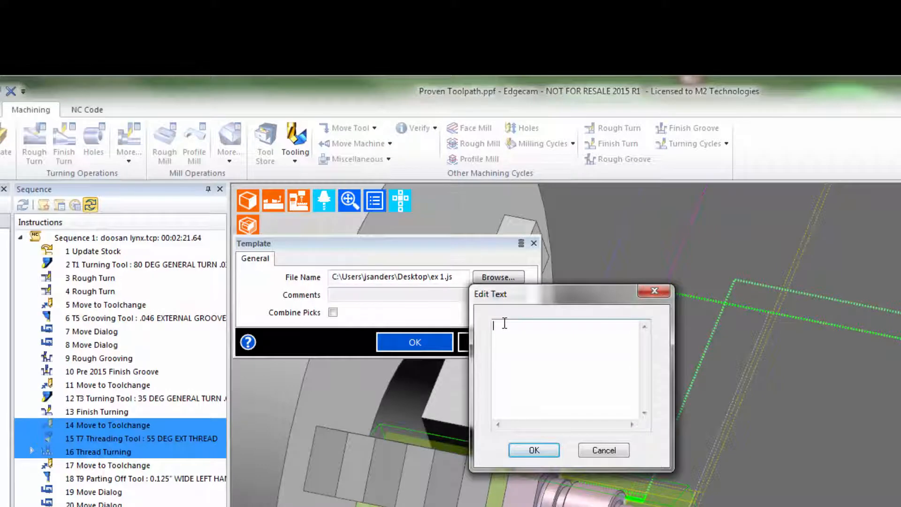
{"action": "type", "text": "external canned threading cycle"}
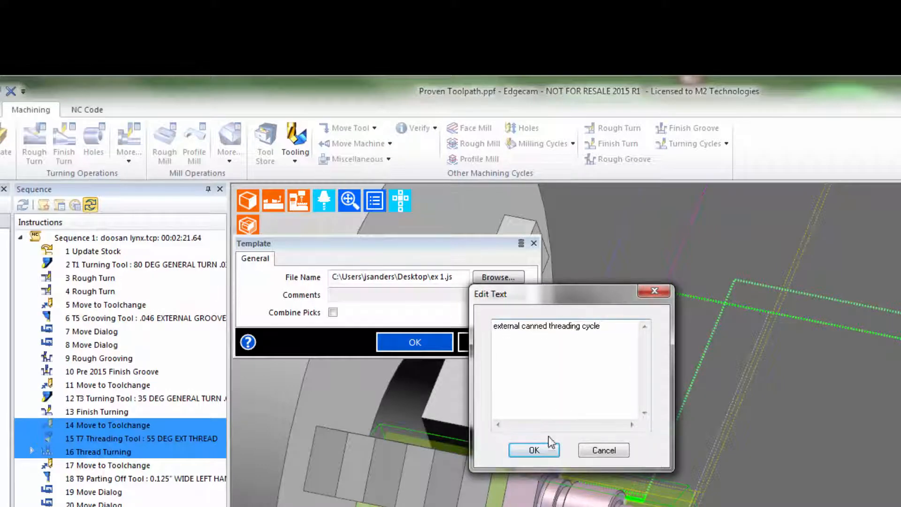
{"action": "left_click", "coordinate": [531, 450]}
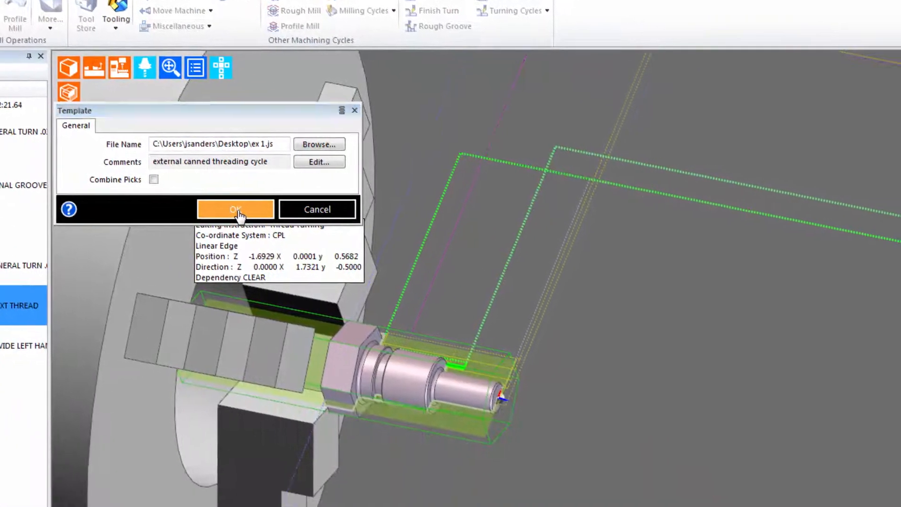
Create the template with dialogs displayed for the T7 Threading Tool and Thread Turning instructions
{"action": "left_click", "coordinate": [417, 342]}
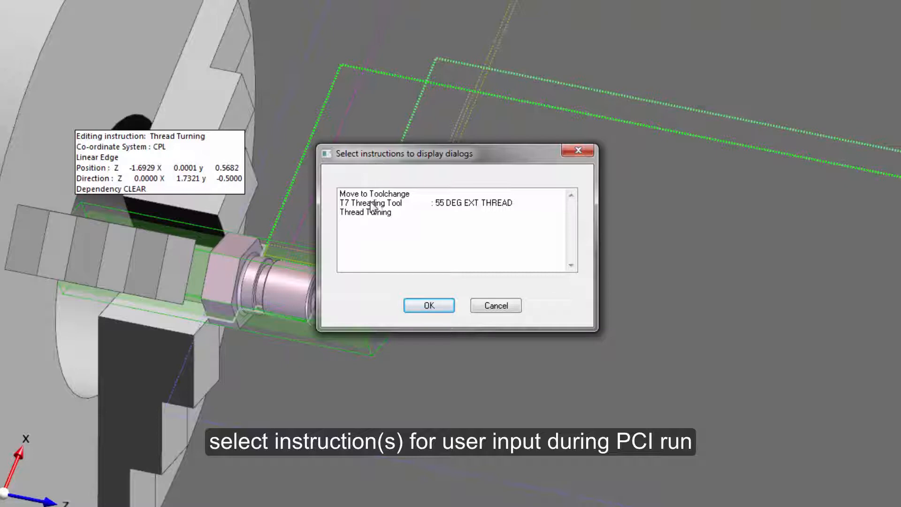
{"action": "left_click_drag", "start_coordinate": [374, 204], "coordinate": [373, 228]}
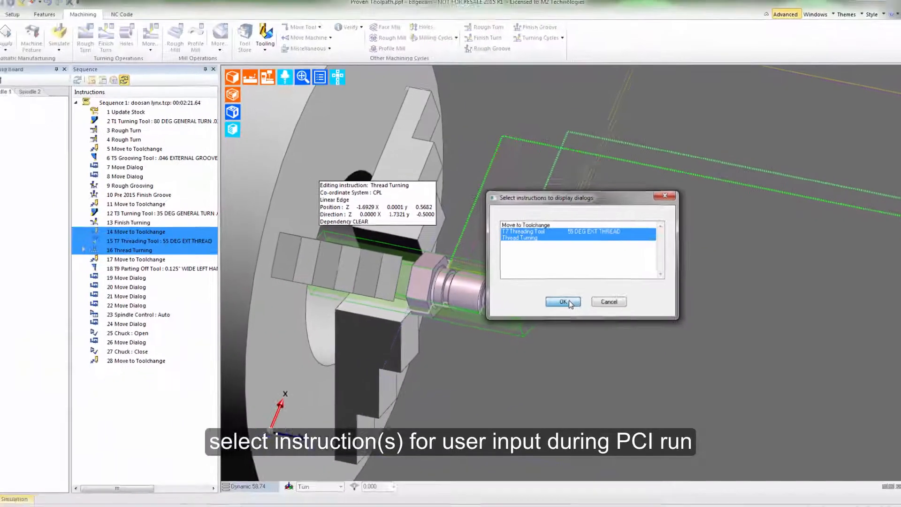
{"action": "left_click", "coordinate": [433, 308]}
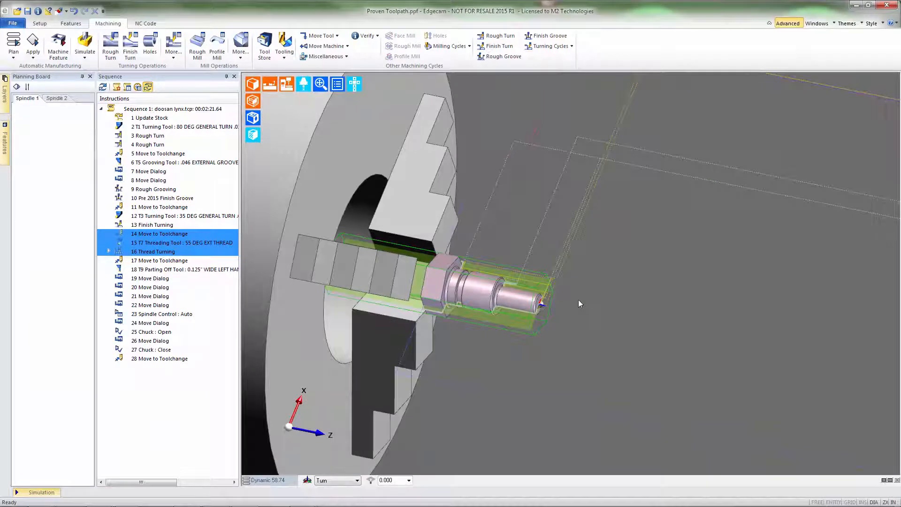